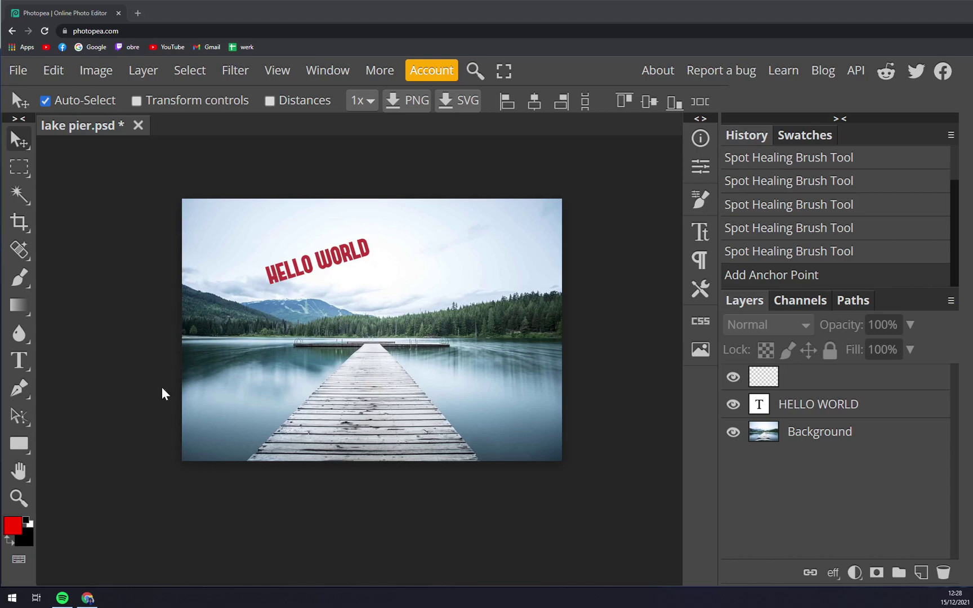
Step: Shift the lake photo down and right, and nudge HELLO WORLD slightly
mouse_move(414, 308)
left_mouse_down()
mouse_move(356, 380)
mouse_move(423, 301)
mouse_move(411, 297)
left_mouse_up()
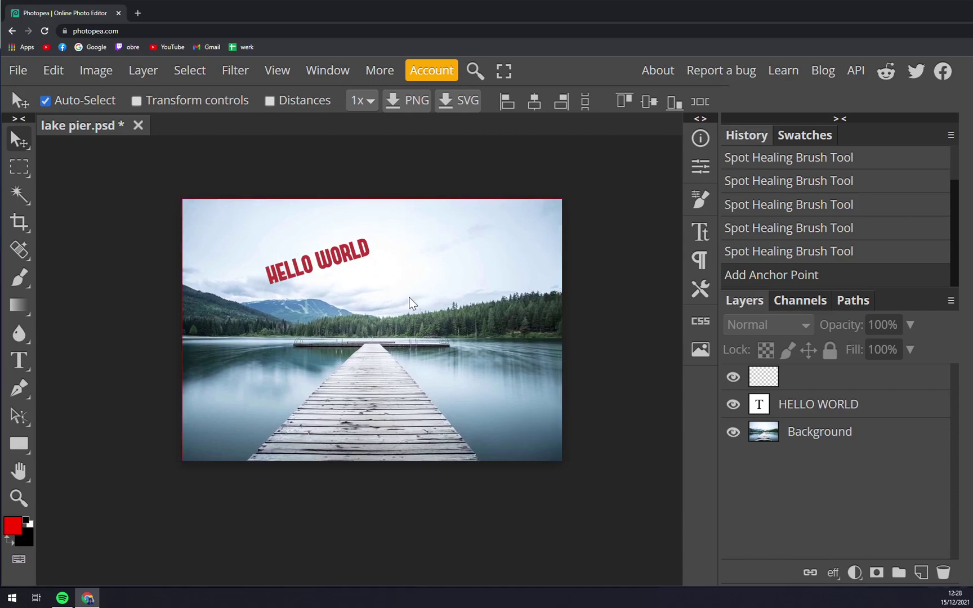
left_click_drag(267, 276, 299, 352)
left_click_drag(347, 258, 355, 266)
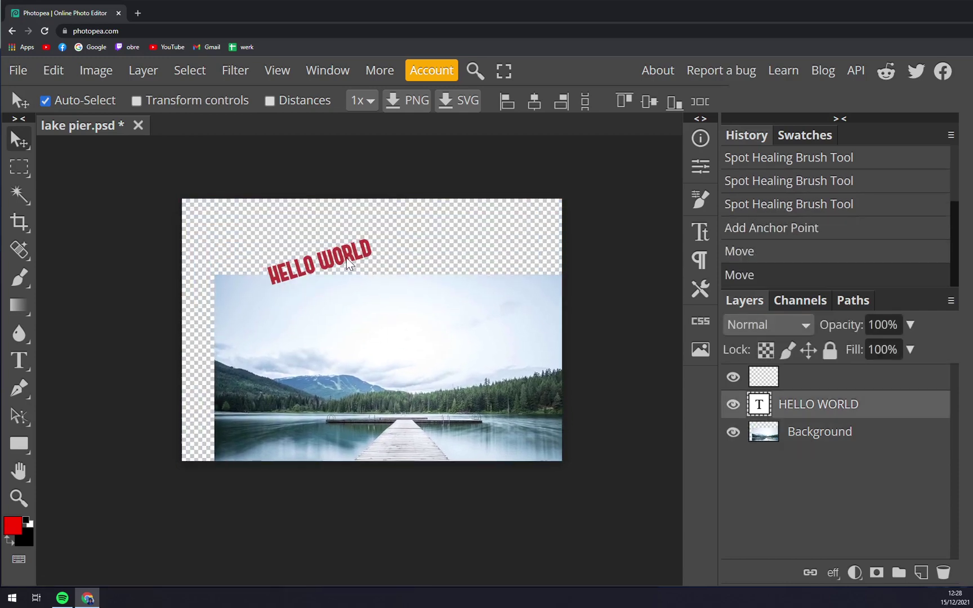
Step: Accept the unsaved-work prompt, cancel Save As, and drag the photo back to fill the canvas
left_click(479, 217)
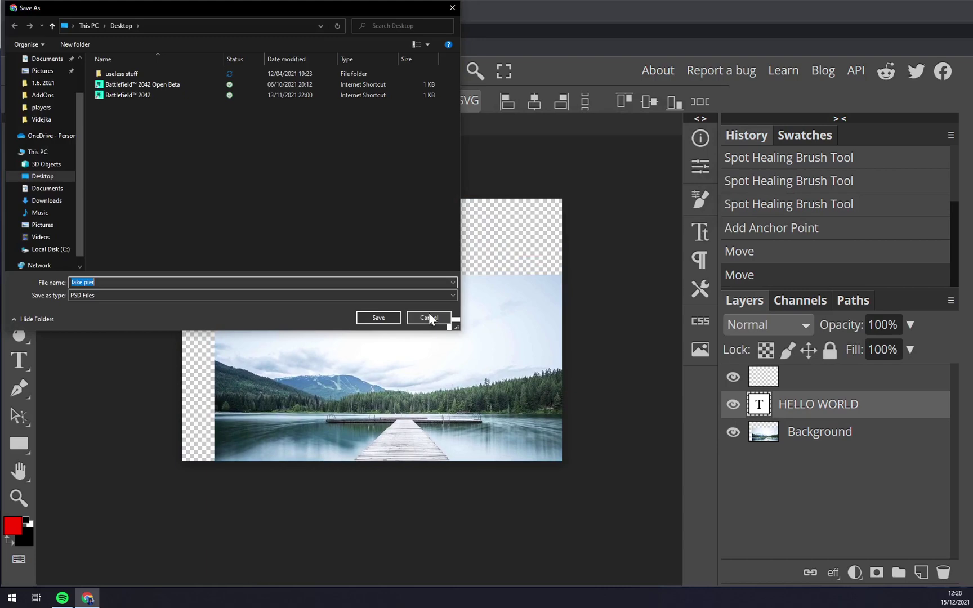
left_click(429, 317)
mouse_move(411, 311)
left_mouse_down()
mouse_move(376, 280)
mouse_move(427, 294)
left_mouse_up()
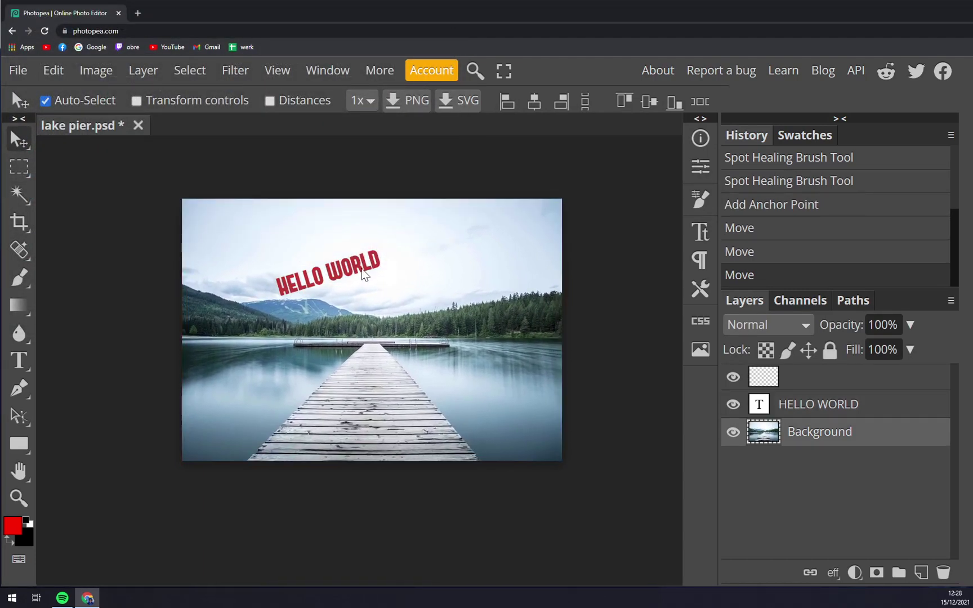
Step: Drag HELLO WORLD up and right into the sky above the mountains
mouse_move(362, 269)
left_mouse_down()
mouse_move(367, 252)
mouse_move(388, 398)
mouse_move(407, 247)
left_mouse_up()
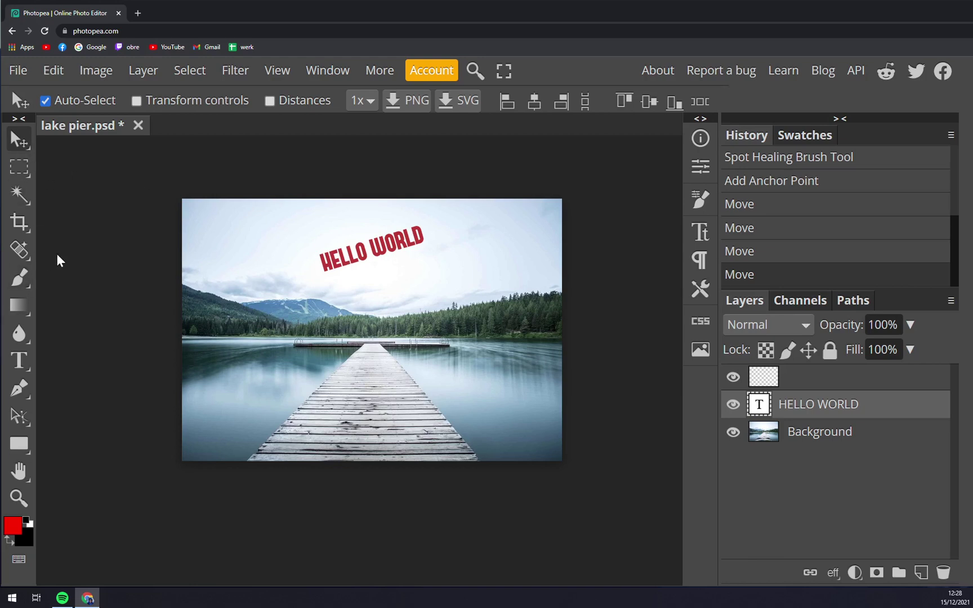
Step: Pan the canvas view down and right with the Hand tool
left_click(20, 470)
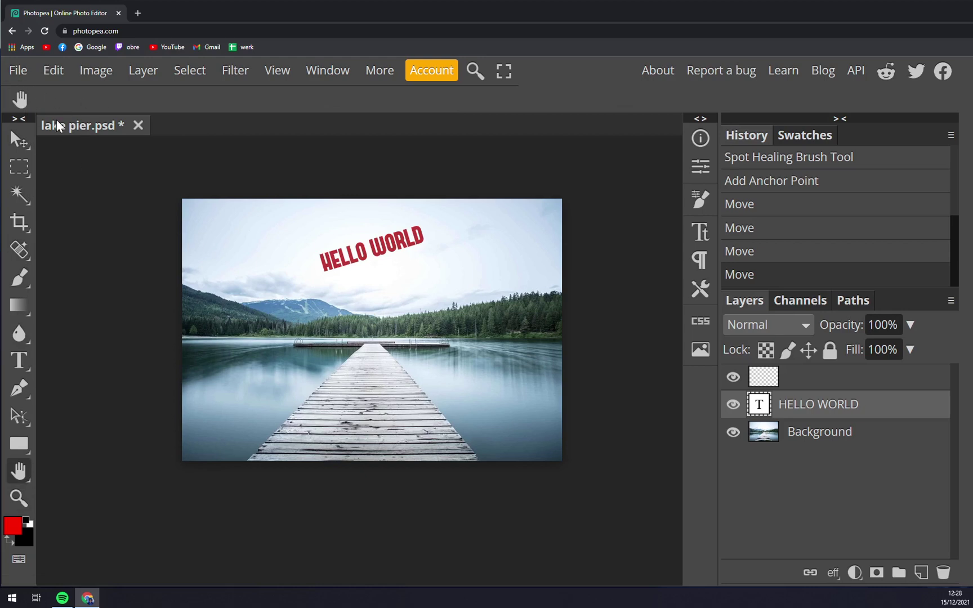
mouse_move(340, 335)
left_mouse_down()
mouse_move(248, 357)
mouse_move(343, 350)
mouse_move(337, 329)
mouse_move(350, 335)
left_mouse_up()
left_click_drag(380, 247, 385, 254)
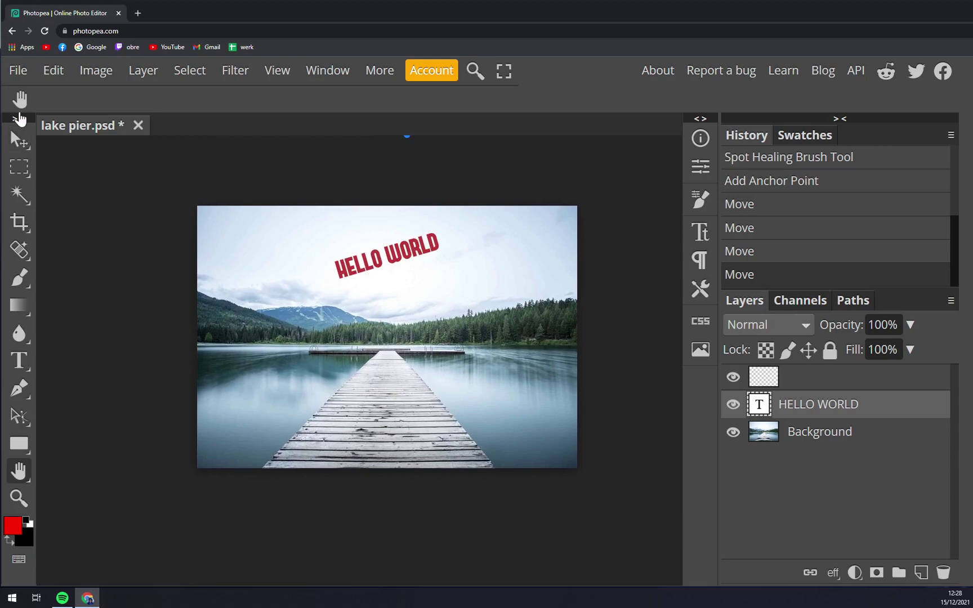
Step: Switch from the Hand tool back to the Move tool (V)
left_click(20, 141)
left_click(20, 142)
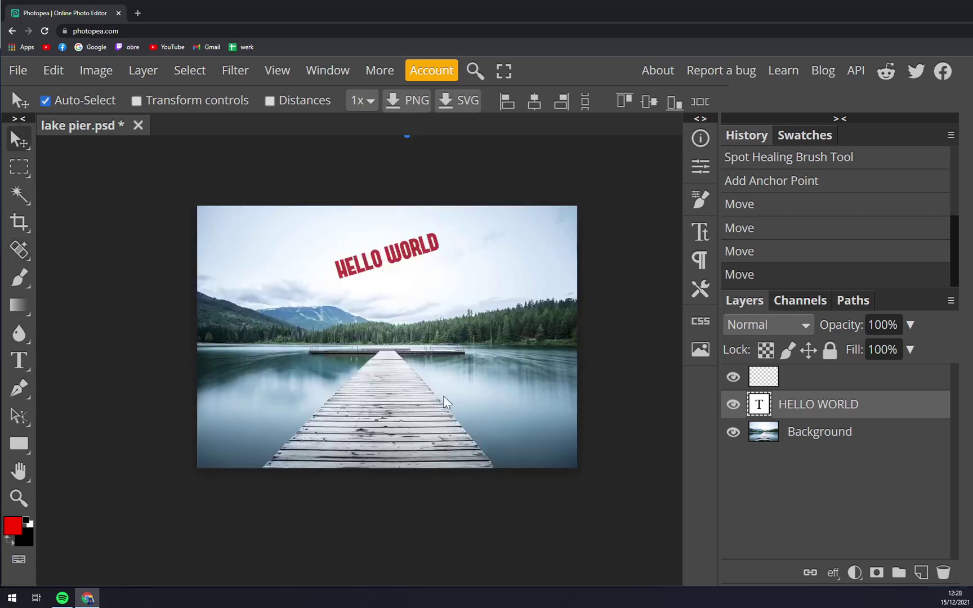
scroll(463, 421, "up", 2)
scroll(448, 410, "up", 5)
scroll(434, 403, "down", 6)
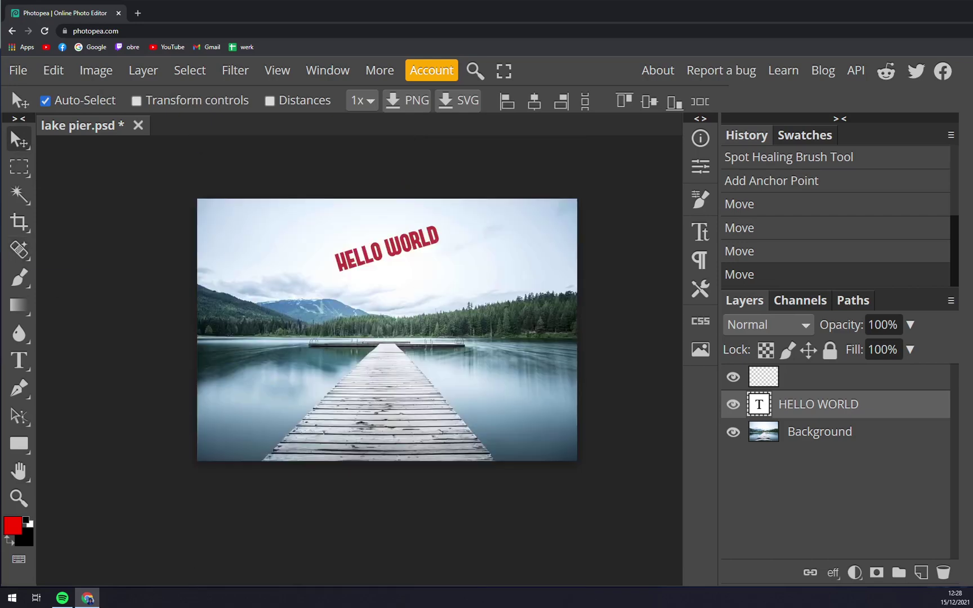